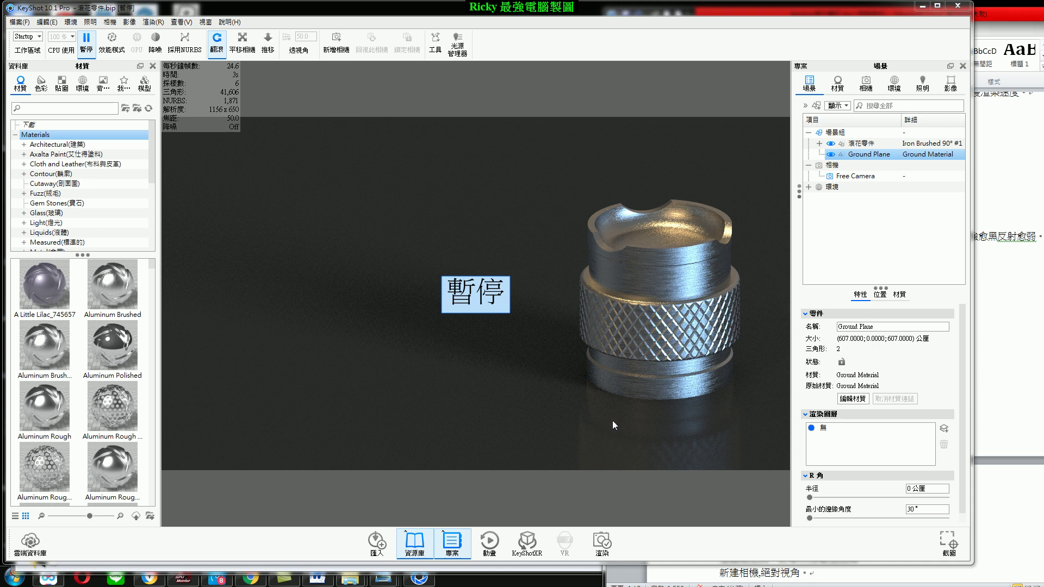
Bring the Word notes with the knurled-part reference render in front of KeyShot.
left_click(1024, 368)
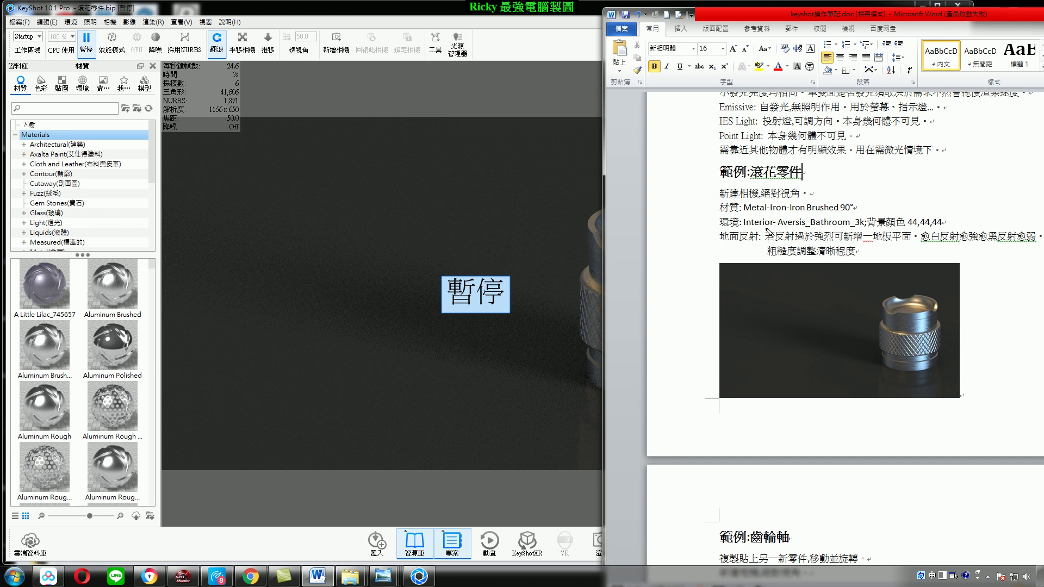
left_click_drag(761, 203, 767, 203)
left_click_drag(741, 218, 748, 212)
left_click_drag(735, 233, 741, 228)
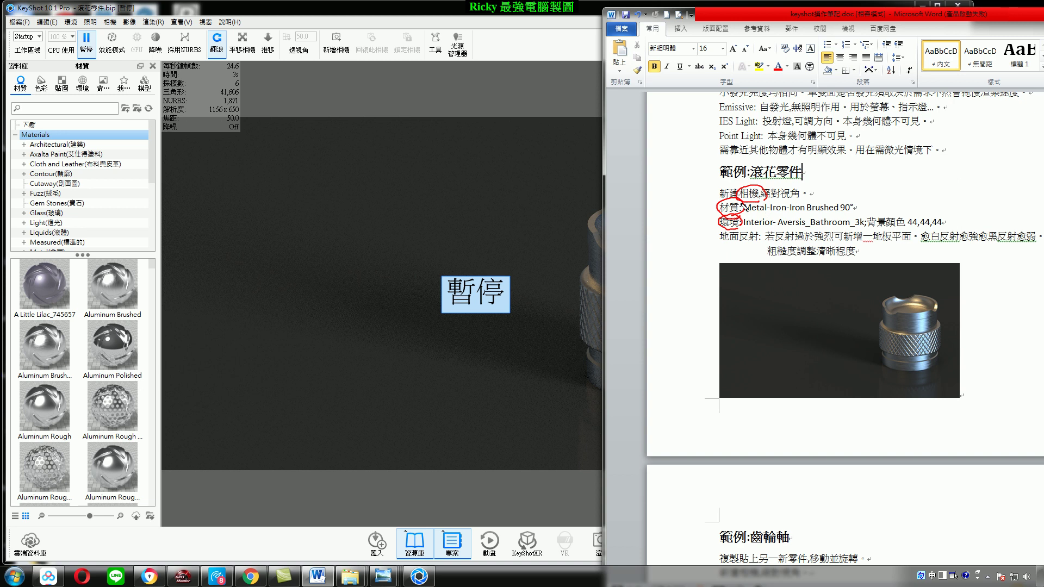
key("Escape")
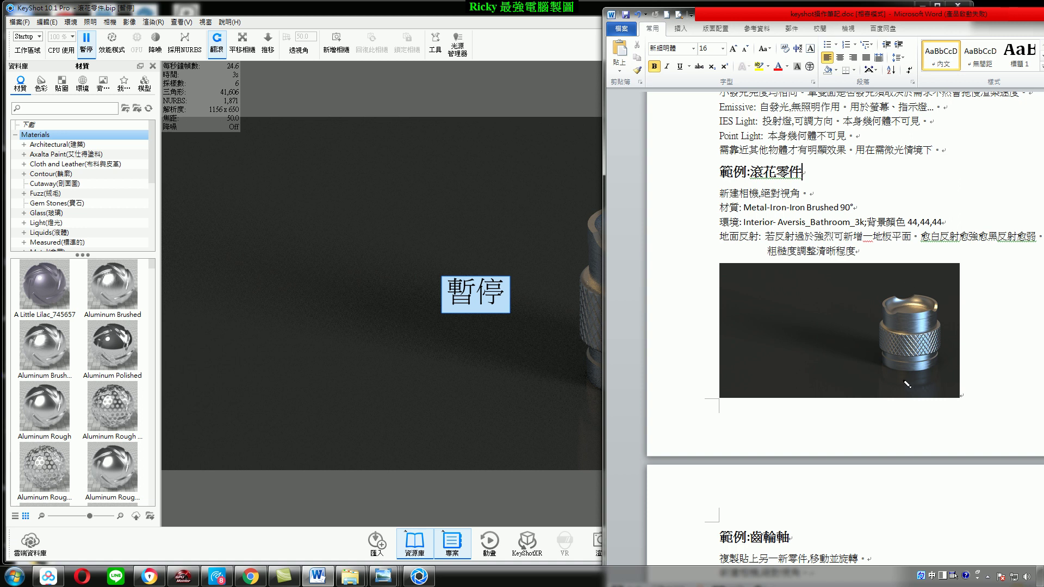
mouse_move(761, 201)
left_mouse_down()
mouse_move(744, 188)
mouse_move(762, 203)
left_mouse_up()
mouse_move(741, 215)
left_mouse_down()
mouse_move(718, 210)
mouse_move(744, 214)
mouse_move(717, 233)
mouse_move(748, 219)
mouse_move(739, 231)
left_mouse_up()
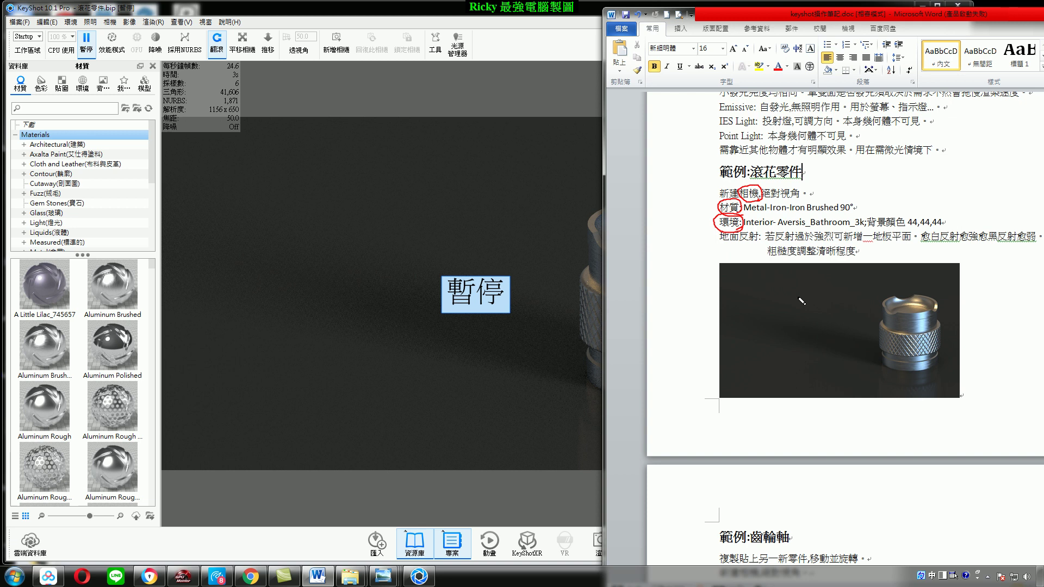
key("Escape")
Check the 滾花零件 folder inside keyshot課程資料夾 in Explorer, then return to the Word notes.
left_click(356, 572)
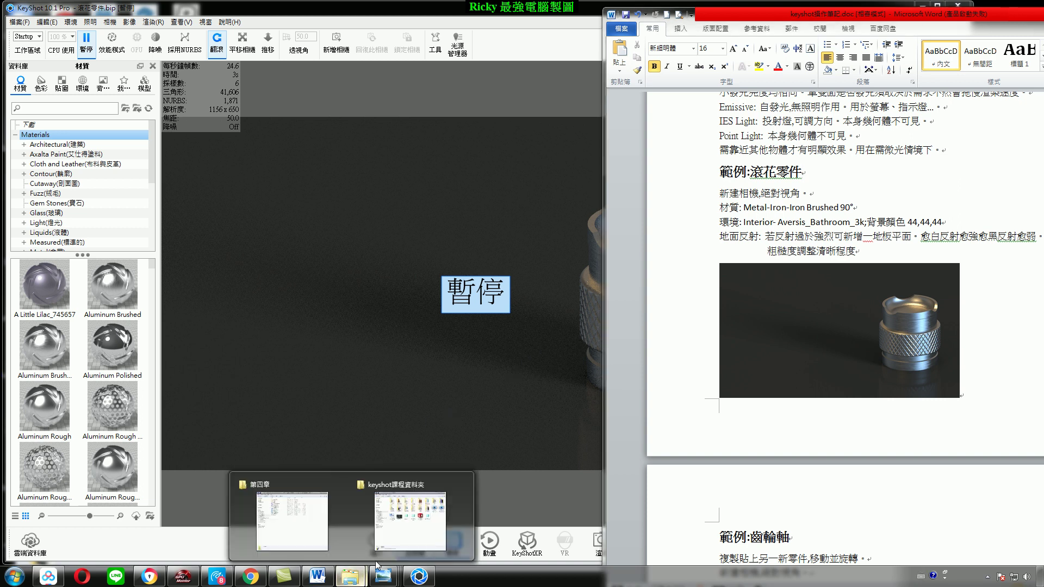
left_click(410, 522)
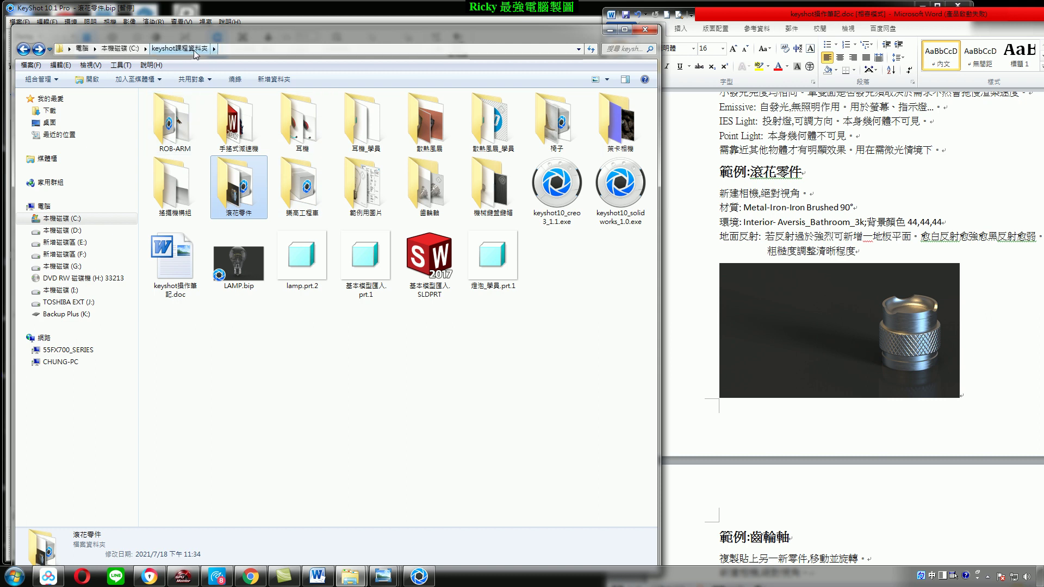
double_click(243, 200)
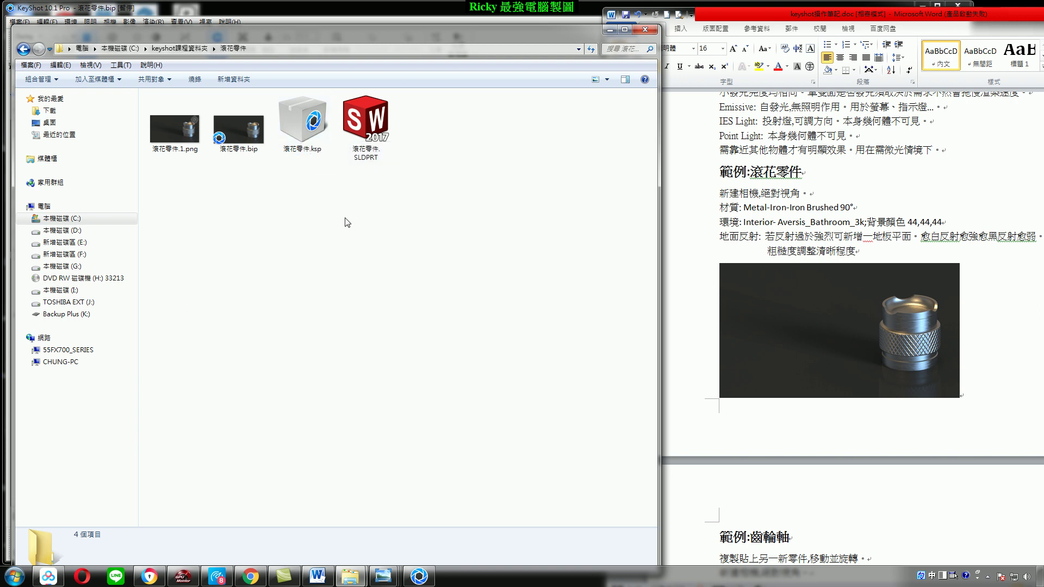
left_click(23, 50)
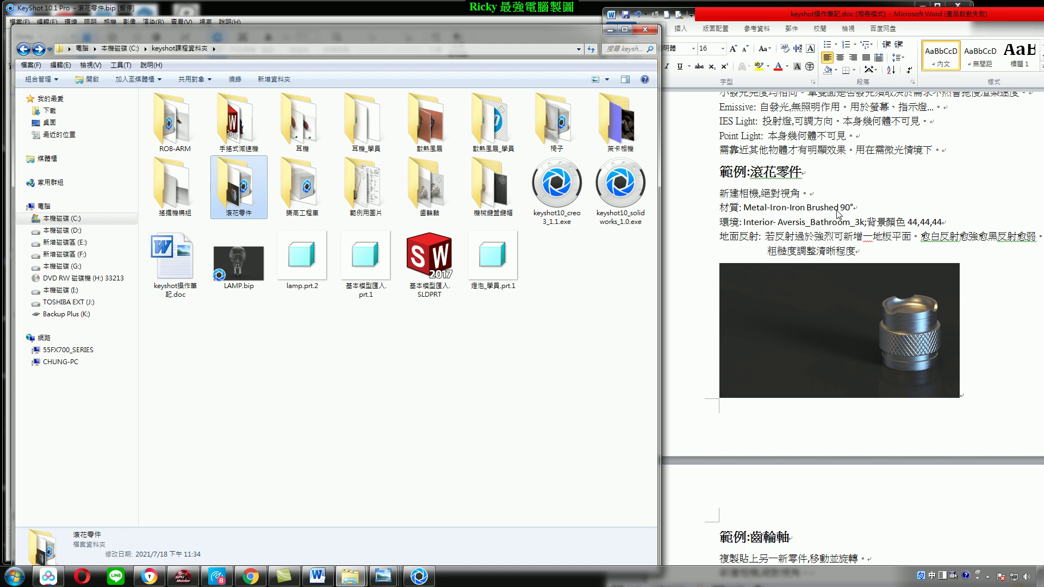
left_click(803, 172)
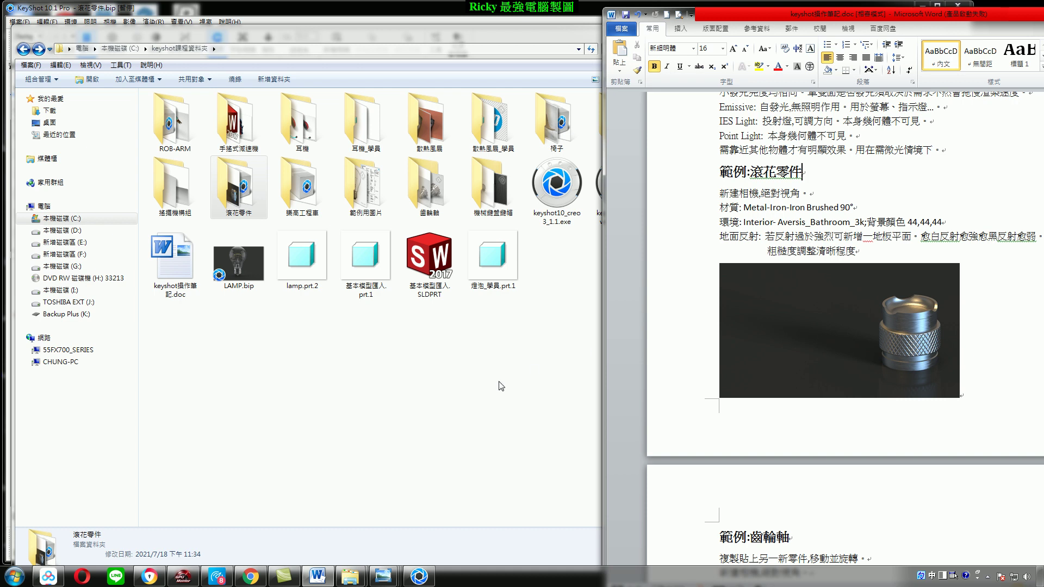
Orbit the 滾花零件 part in SolidWorks to inspect its underside, then minimize SolidWorks.
left_click(453, 578)
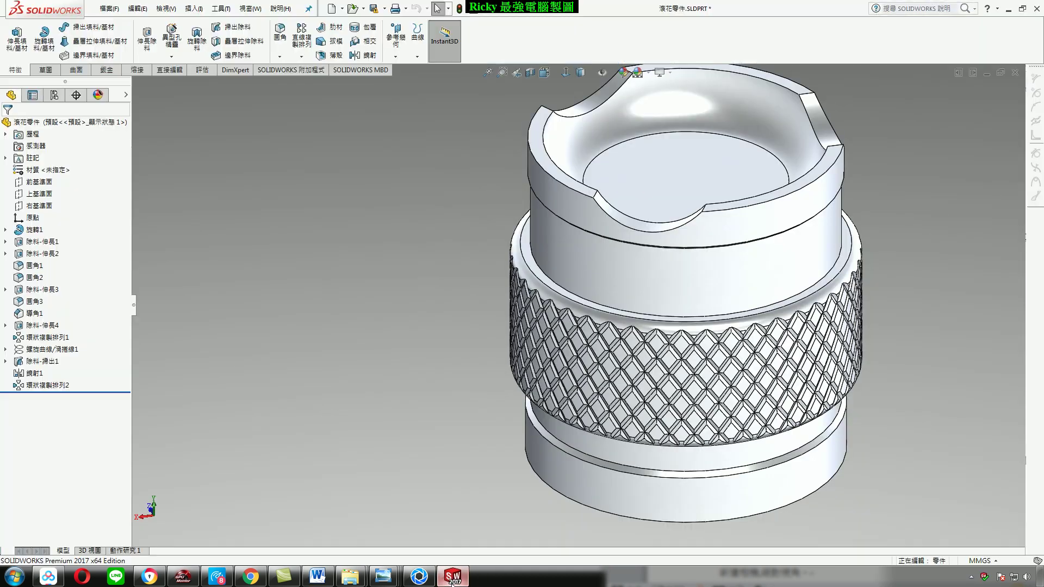
mouse_move(600, 304)
middle_mouse_down()
mouse_move(641, 225)
mouse_move(647, 304)
middle_mouse_up()
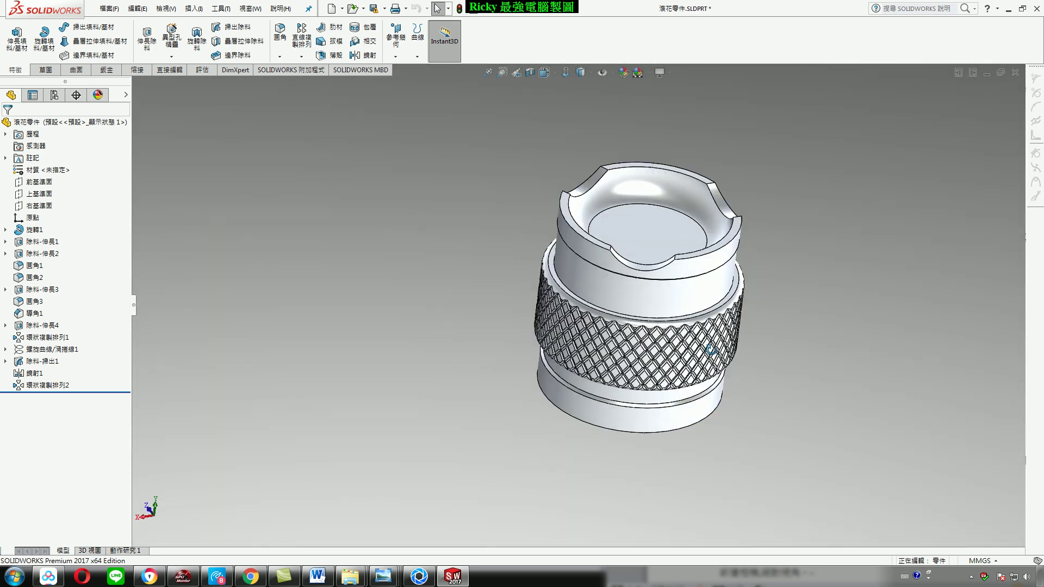
left_click(1009, 9)
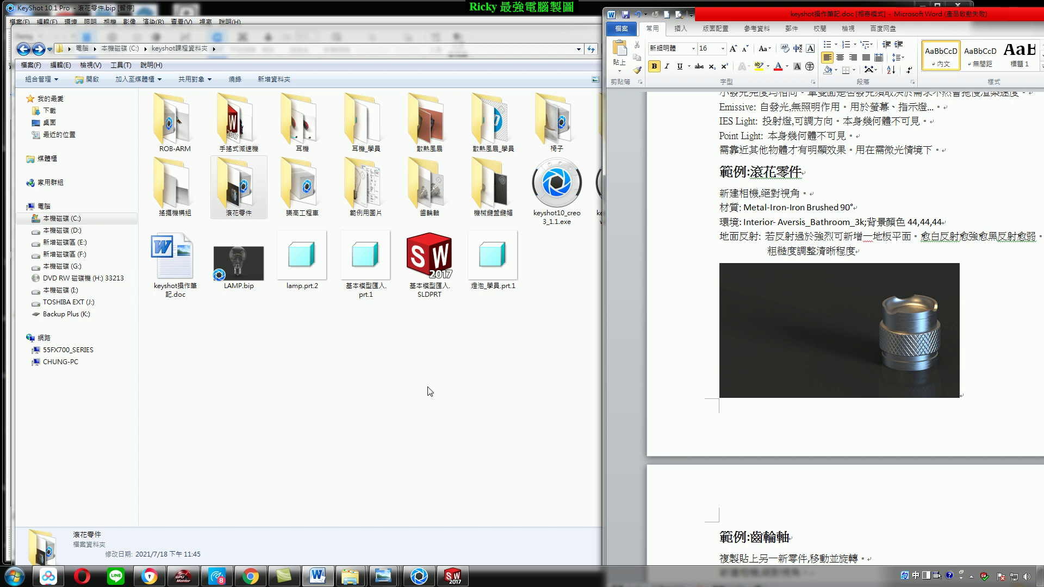
Close the old KeyShot scene and relaunch KeyShot 10 to browse for a part file.
left_click(420, 578)
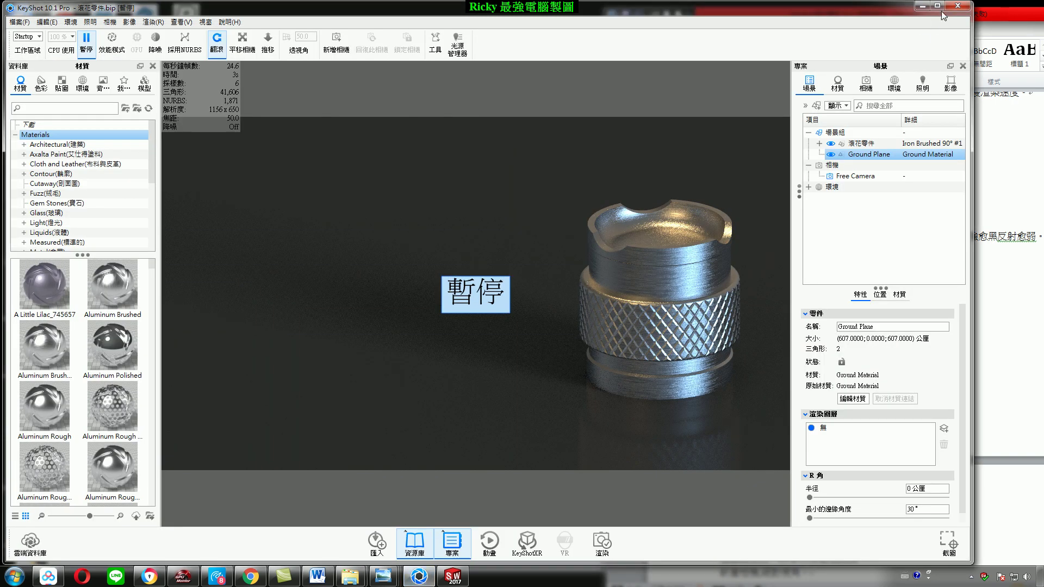
left_click(959, 5)
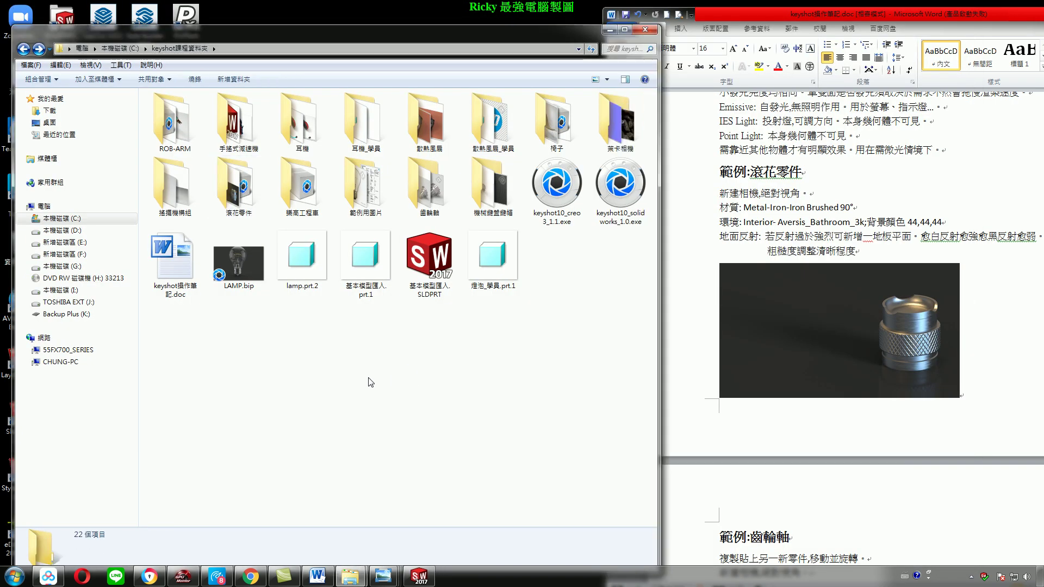
left_click(14, 575)
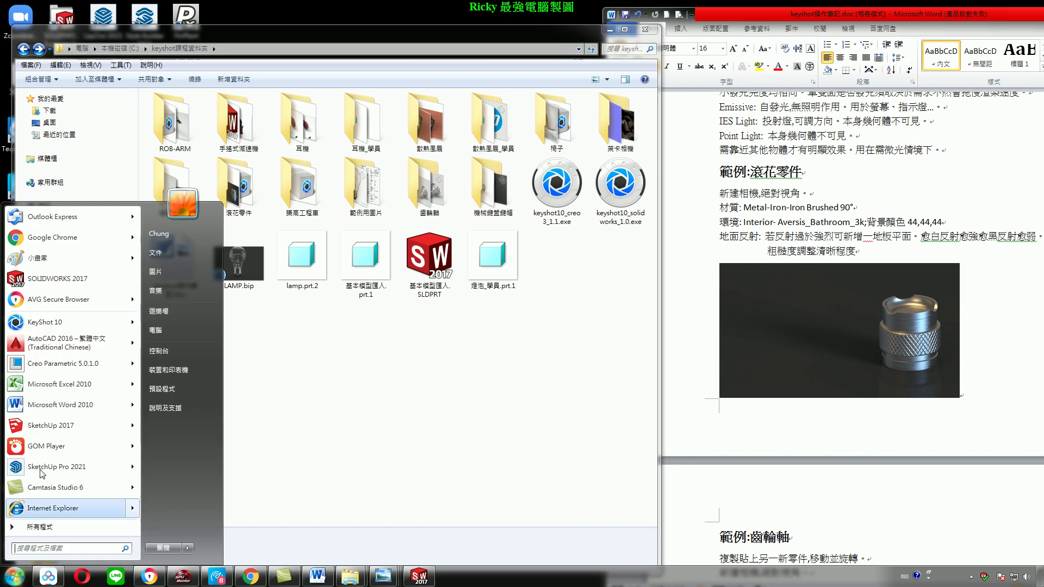
left_click(57, 324)
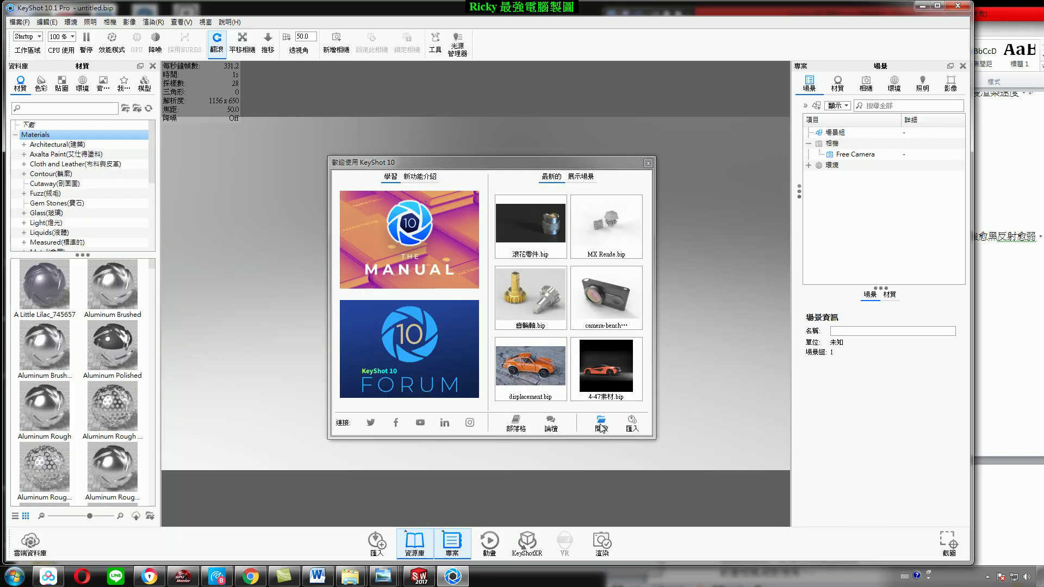
left_click(601, 425)
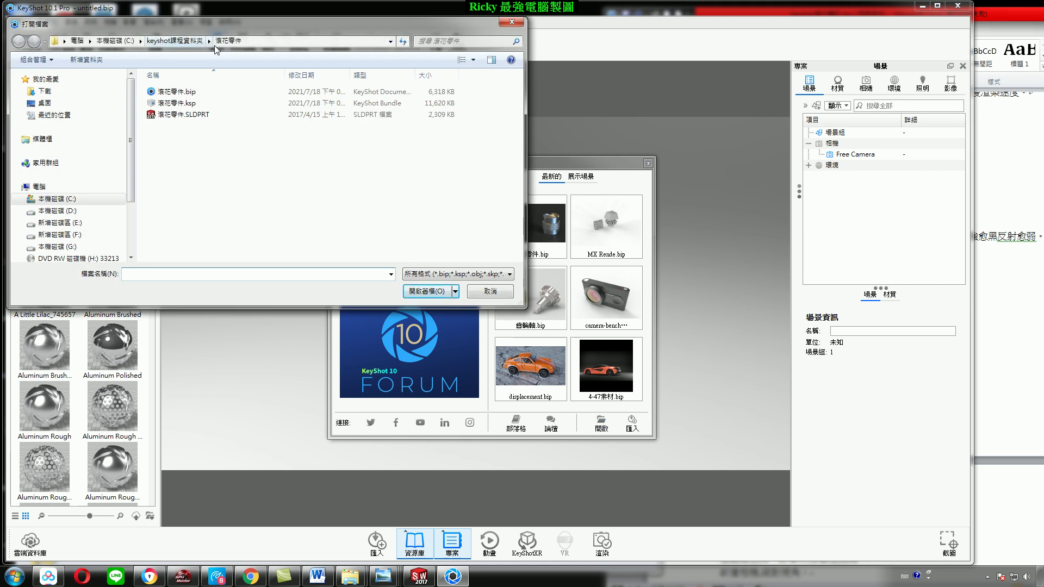
Import 滾花零件.SLDPRT with the default import options and zoom out on the model.
left_click(173, 116)
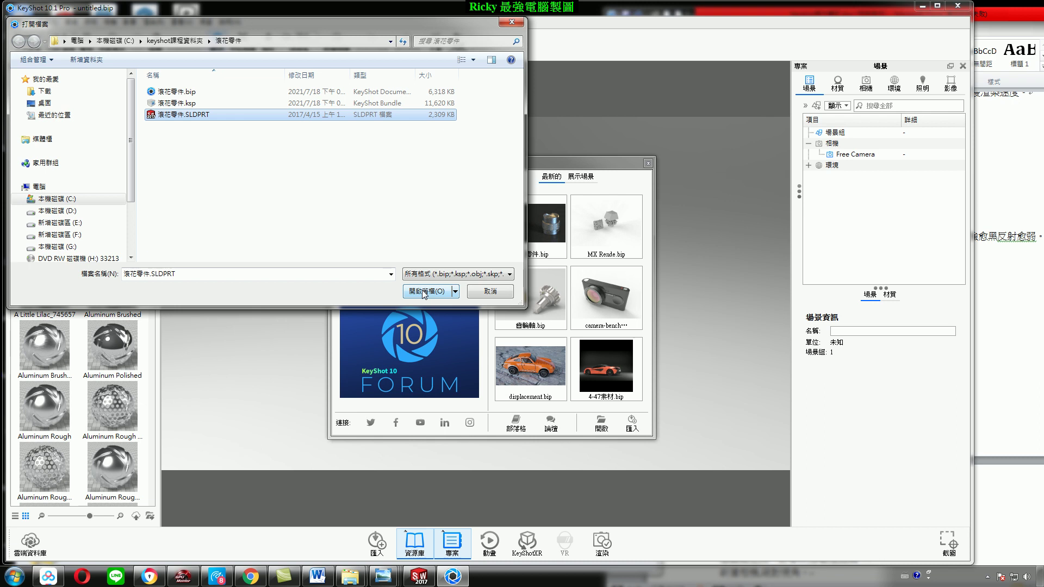
left_click(425, 292)
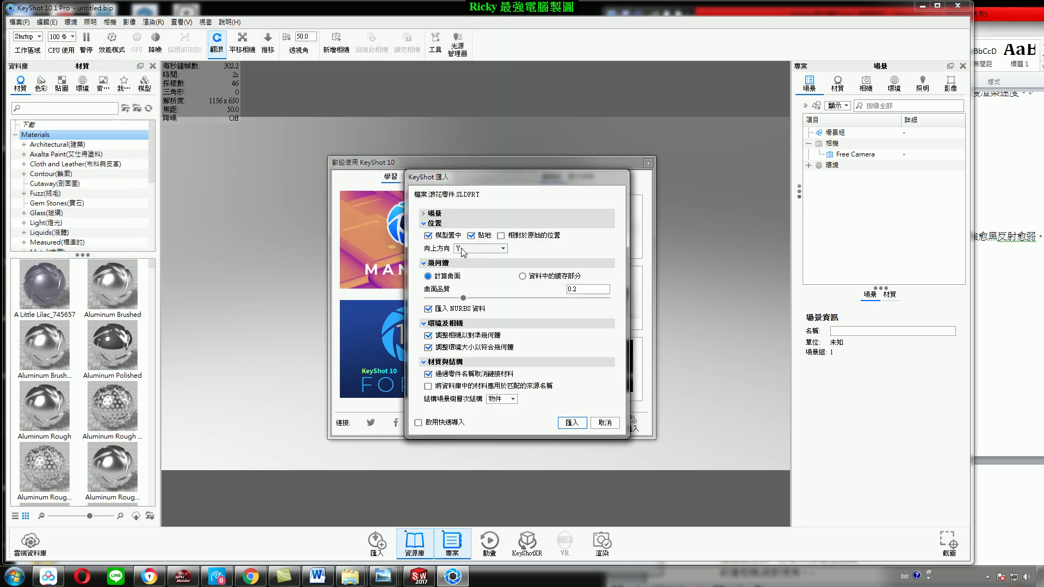
left_click(572, 424)
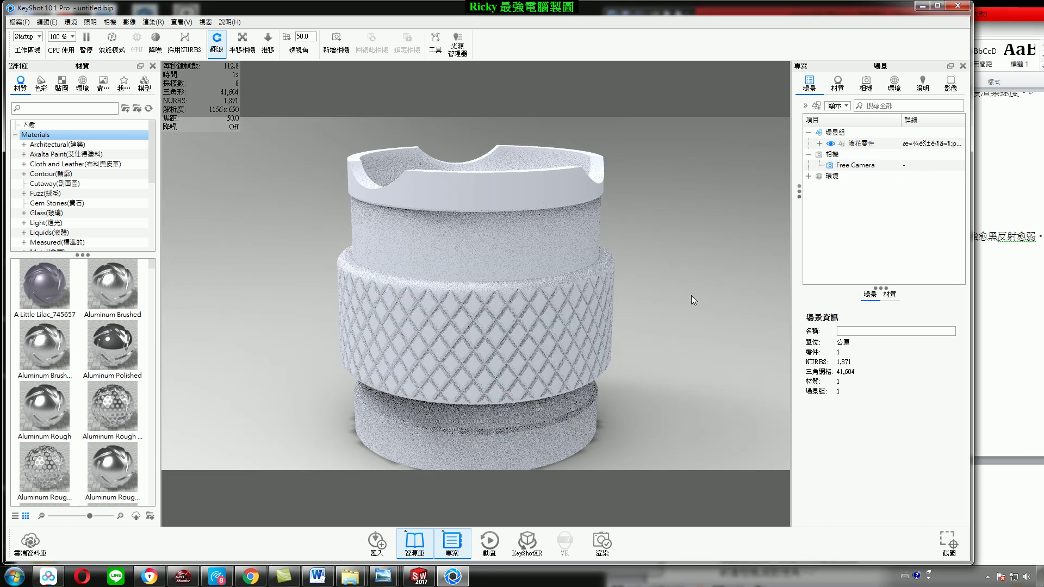
scroll(664, 311, "down", 3)
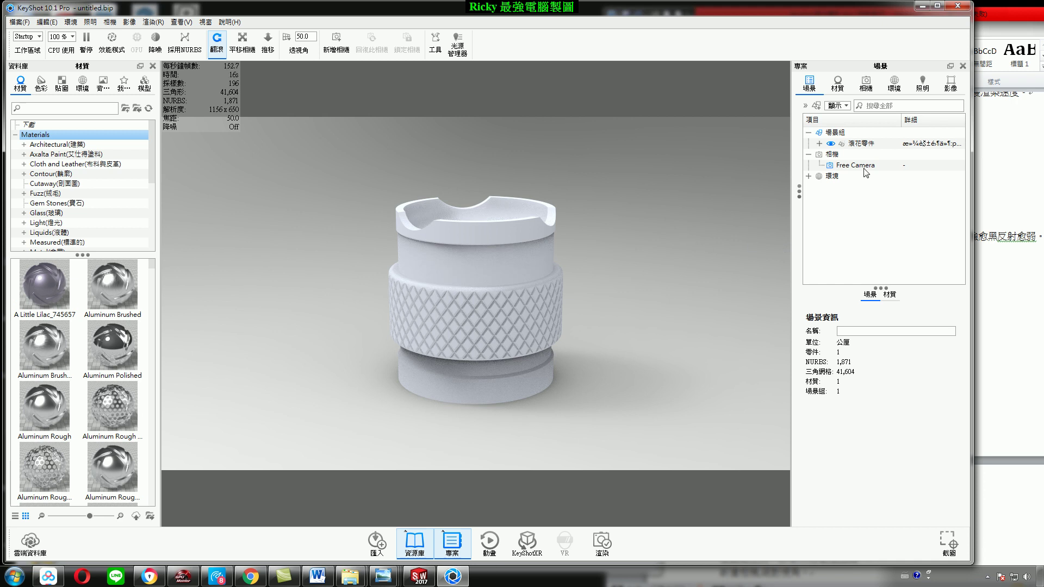
Show the Free Camera settings, mark the part's left rim, then view 齒輪滾刀.jpg.
left_click(867, 84)
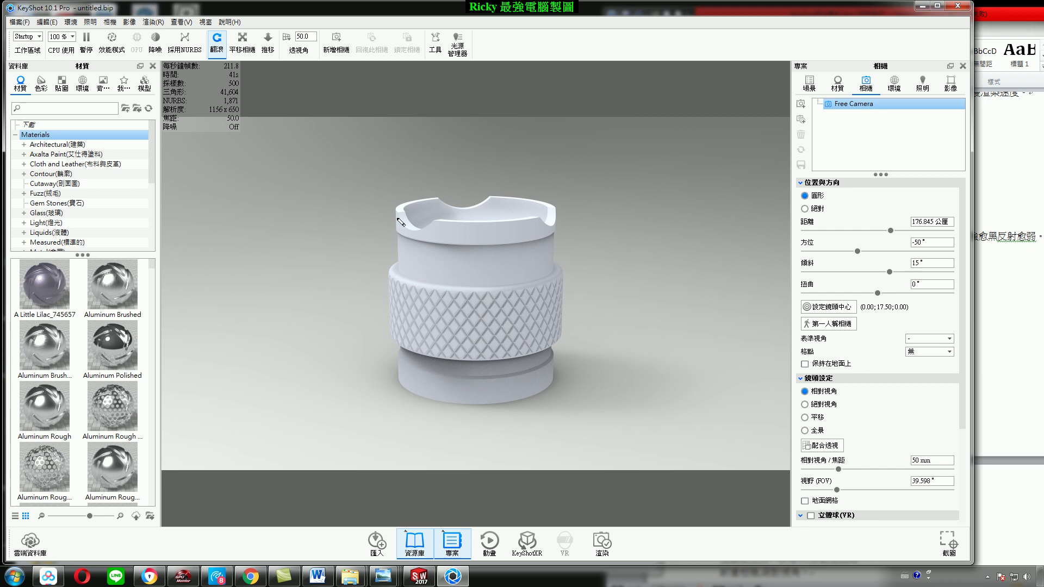
left_click_drag(396, 209, 399, 266)
key("Escape")
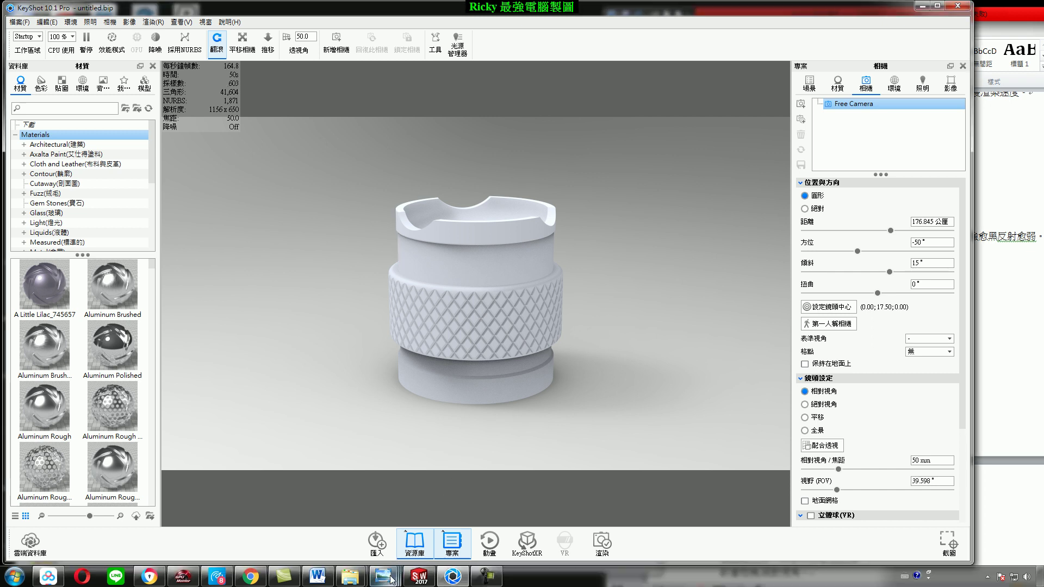
mouse_move(381, 576)
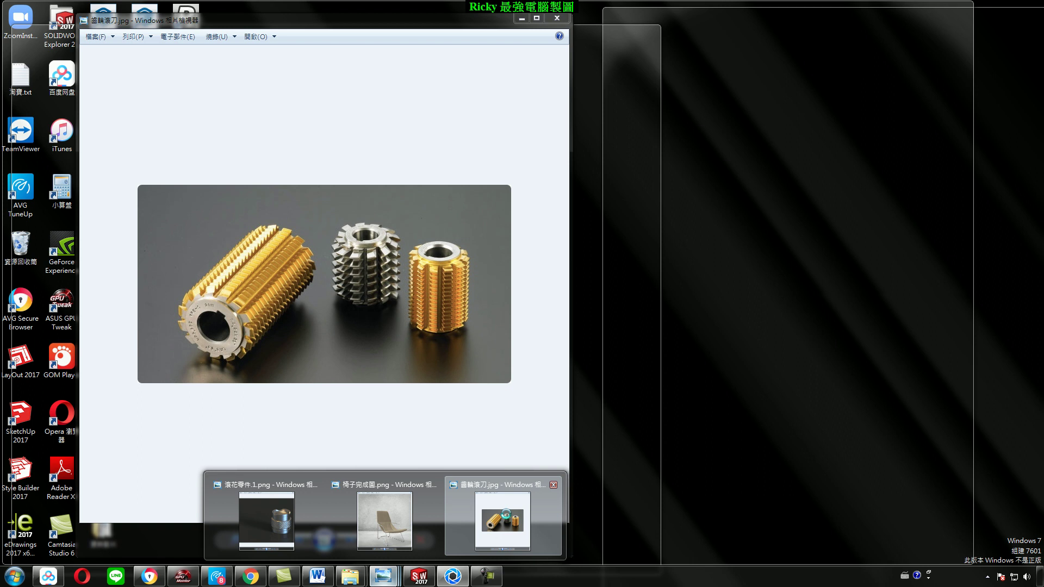
left_click(503, 519)
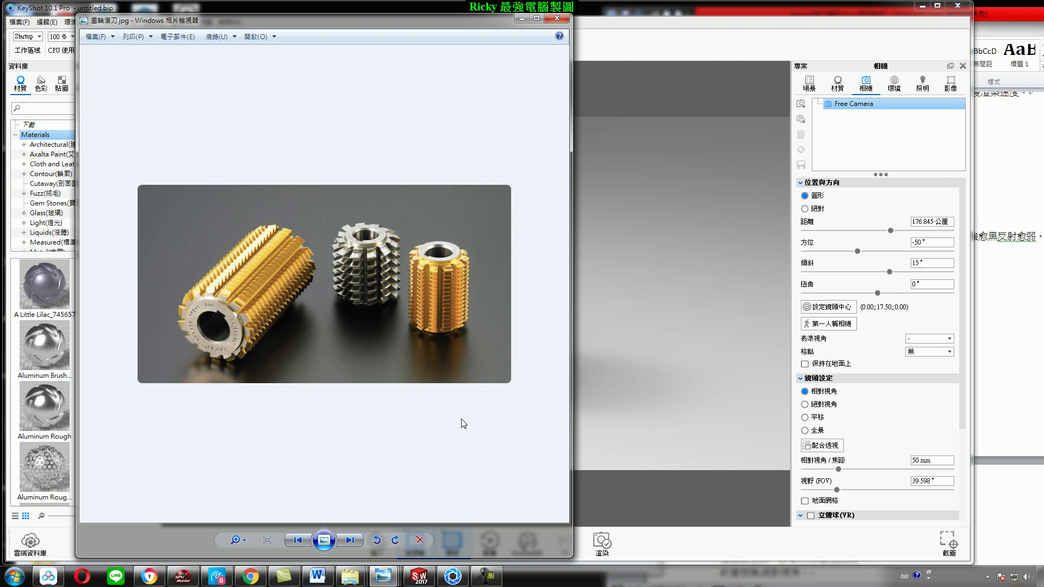
Step from 椅子完成圖.png to the gear-cutter image in Photo Viewer, then minimize it.
left_click(383, 577)
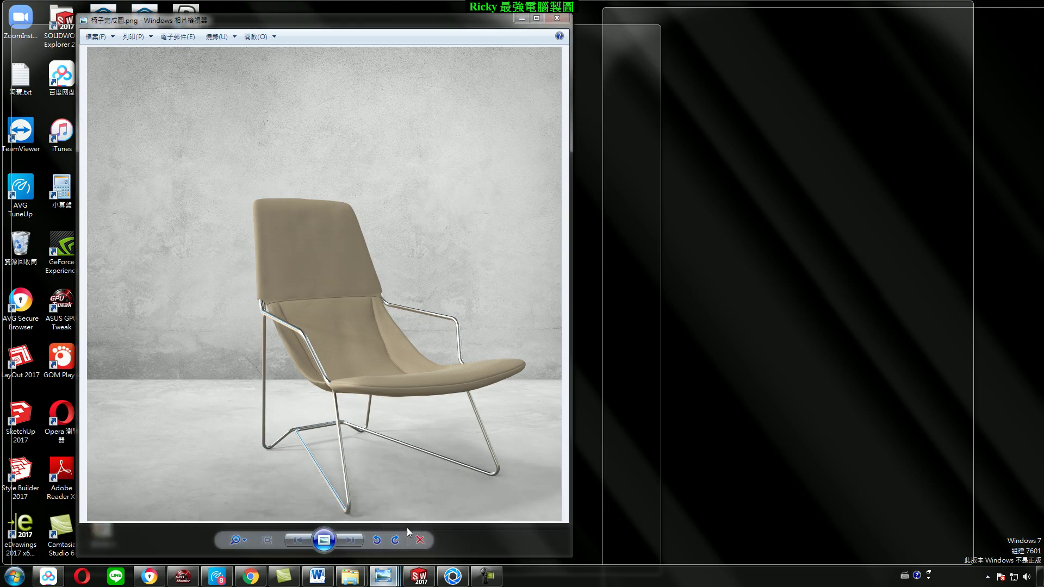
left_click(407, 527)
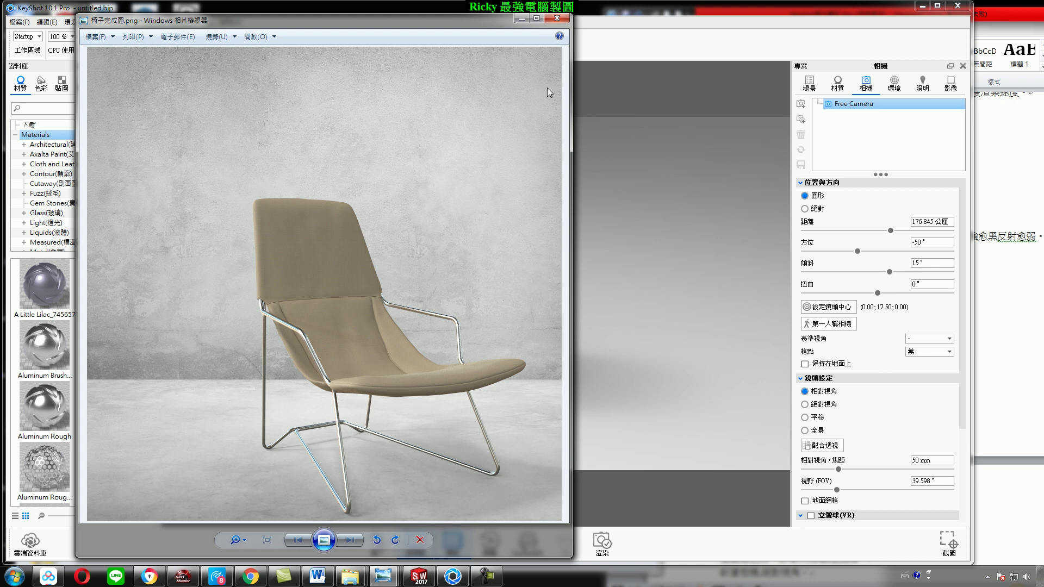
key("Right")
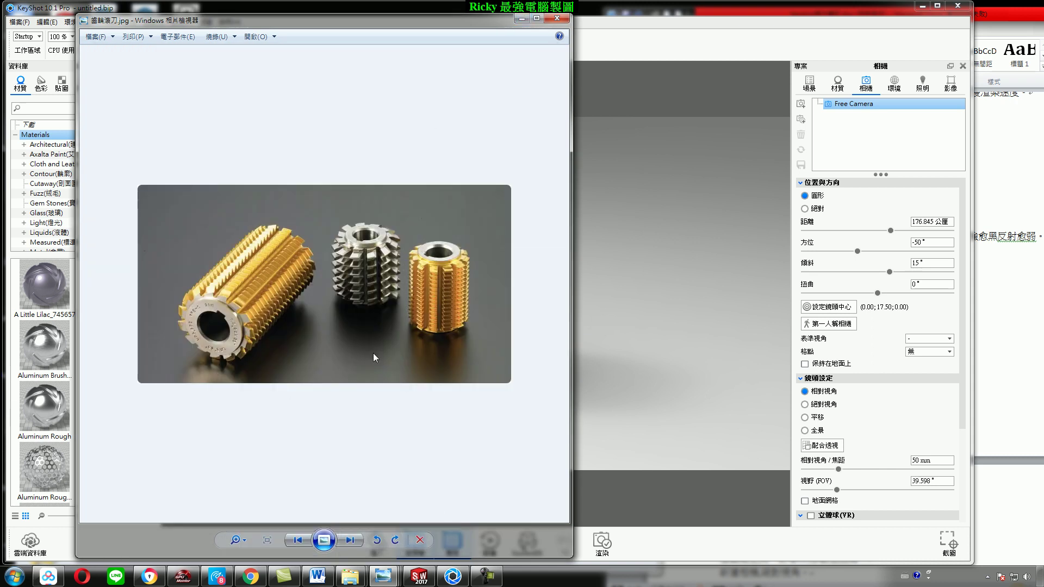
left_click(521, 18)
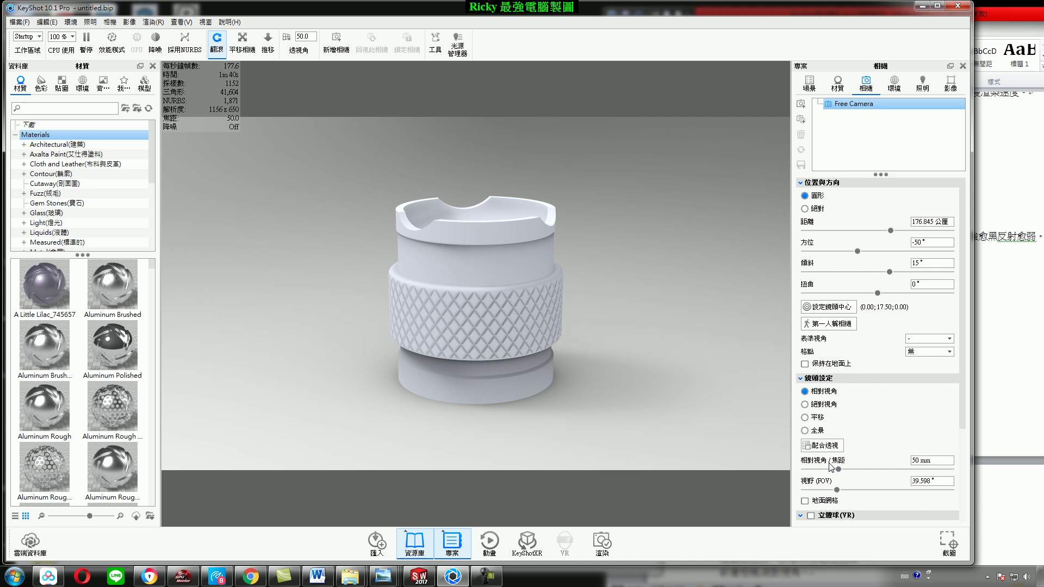
Change the camera focal length from 50 mm to 200 mm, narrowing the view to 10.286°.
double_click(937, 462)
left_click_drag(901, 461, 885, 459)
type("200")
key("Return")
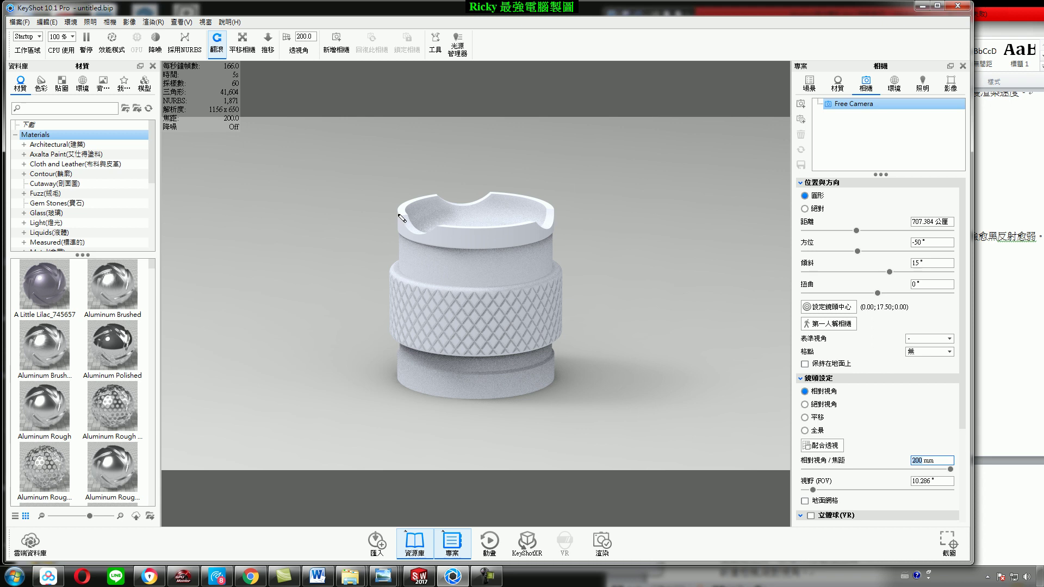
left_click_drag(399, 214, 401, 270)
Compare perspective and orthographic lenses, keep 絕對視角, and pan the part to the right.
left_click(806, 405)
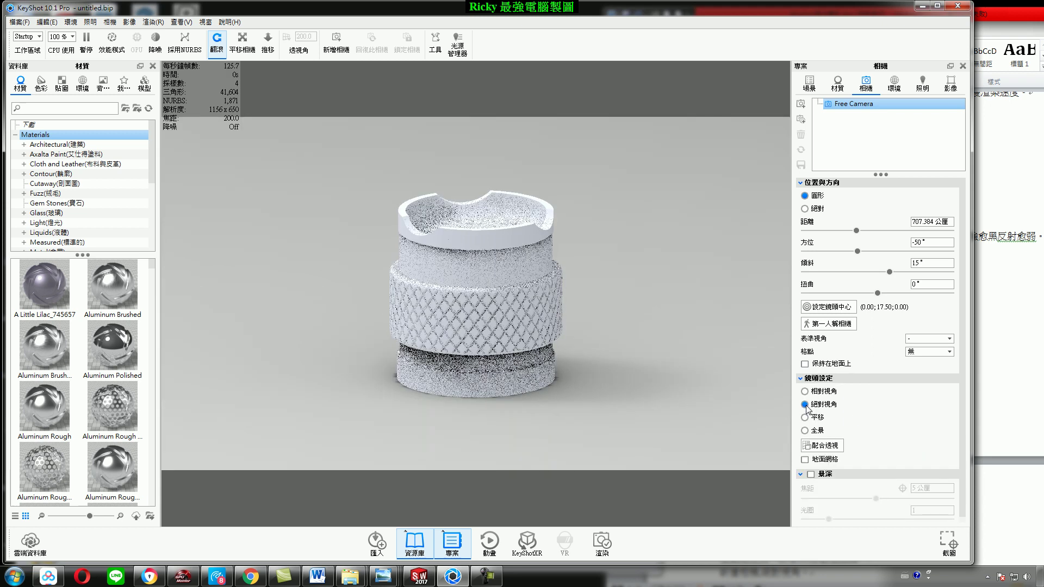
left_click(805, 392)
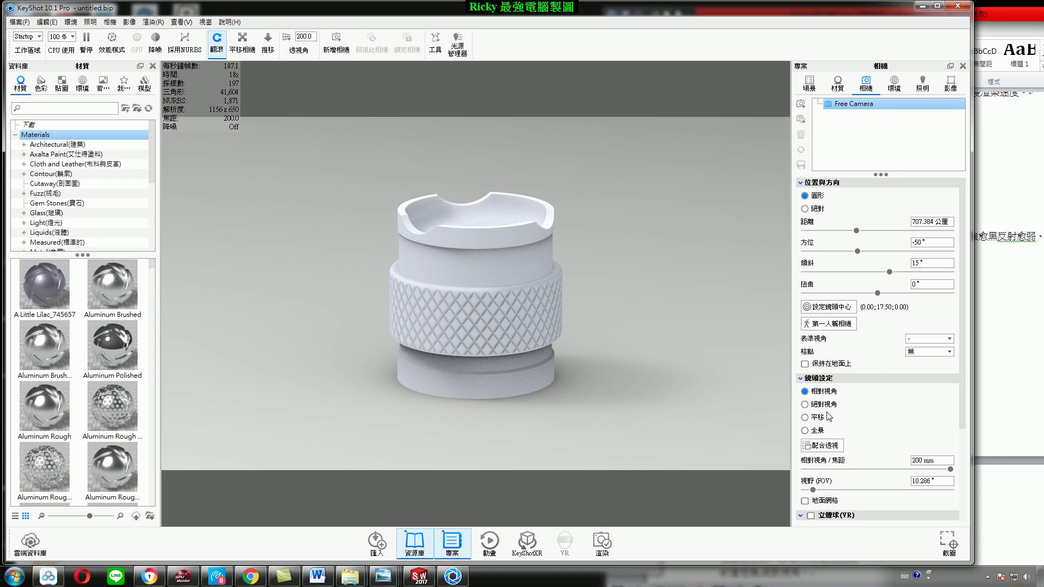
left_click(805, 405)
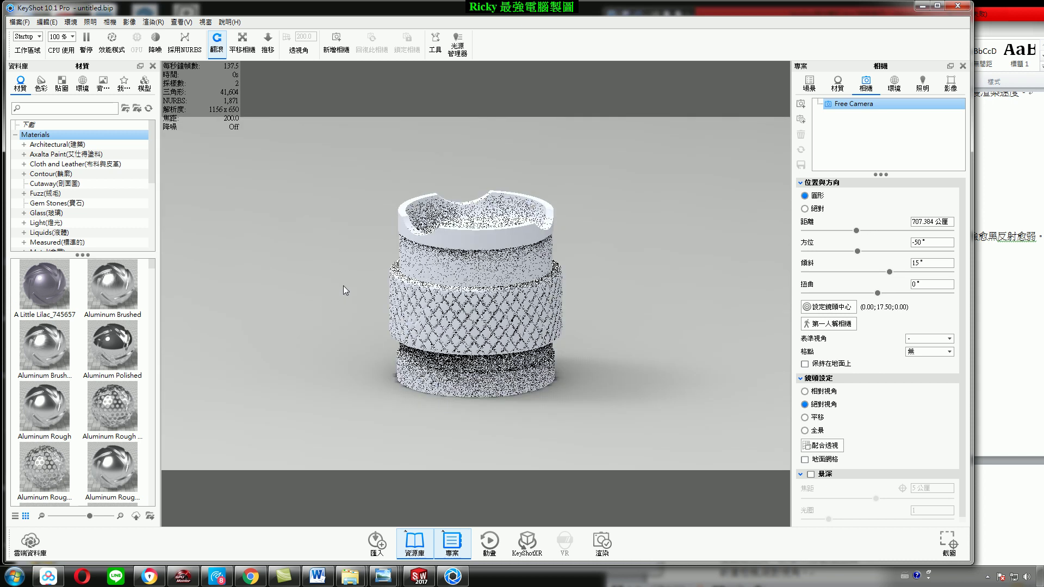
middle_click_drag(605, 293, 713, 274)
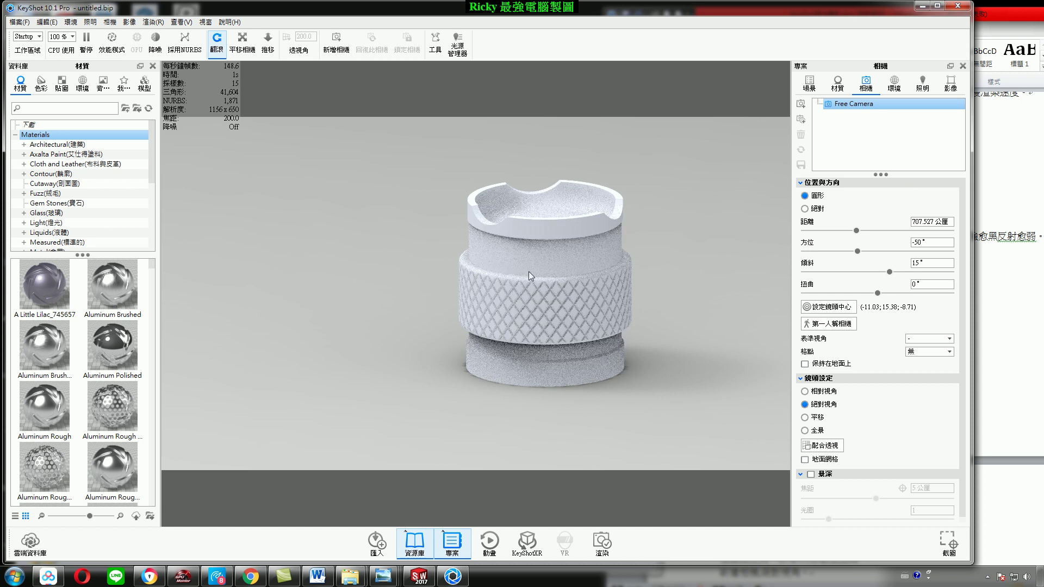
Add a second camera beside Free Camera, keeping the default name 相機 1.
left_click(801, 105)
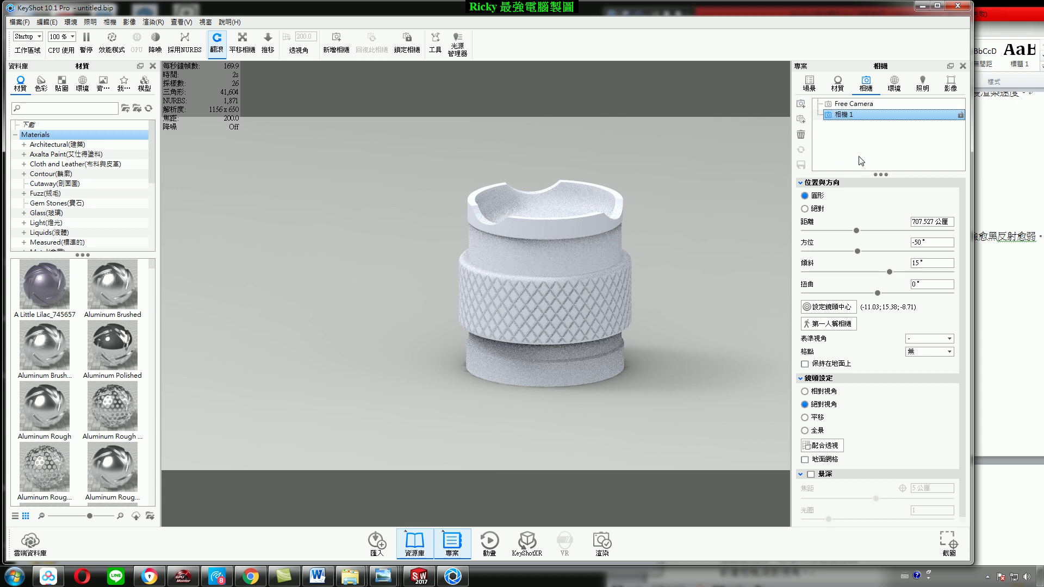
left_click(836, 116)
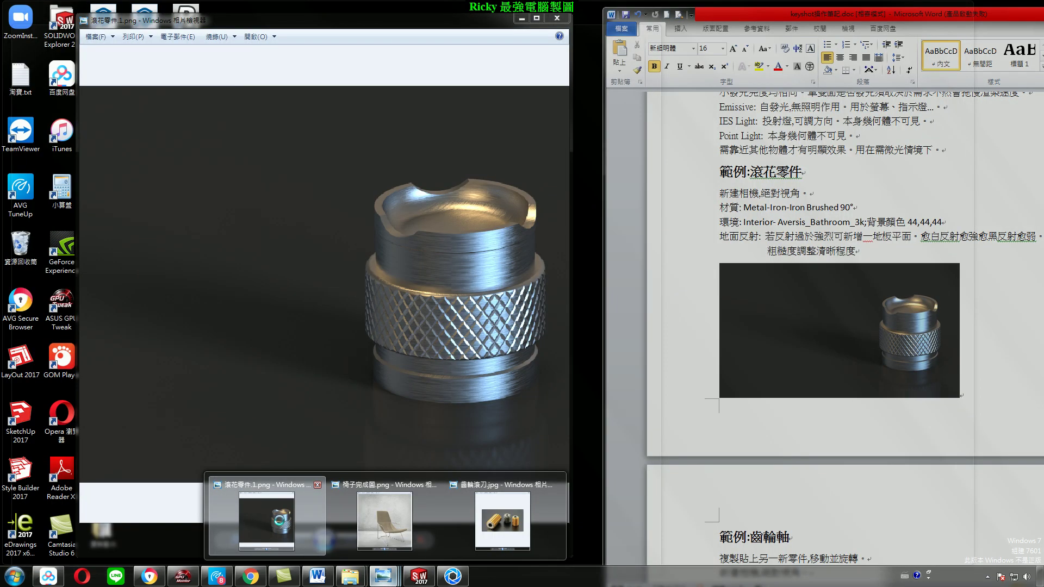
Show and hide the 滾花零件1.png reference render twice to compare it with the KeyShot scene.
mouse_move(382, 575)
left_click(269, 523)
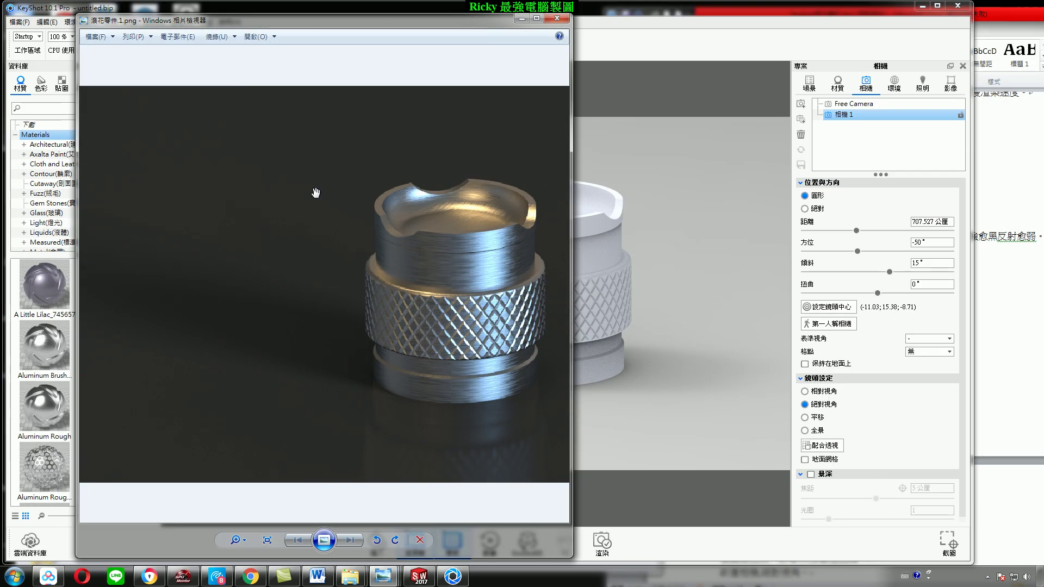
left_click(522, 18)
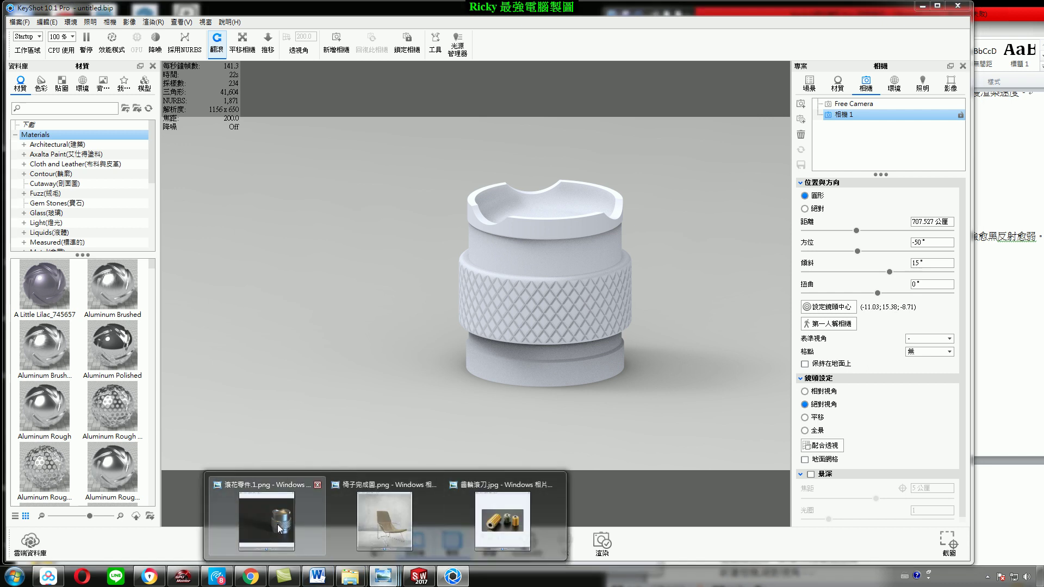
mouse_move(380, 575)
left_click(277, 525)
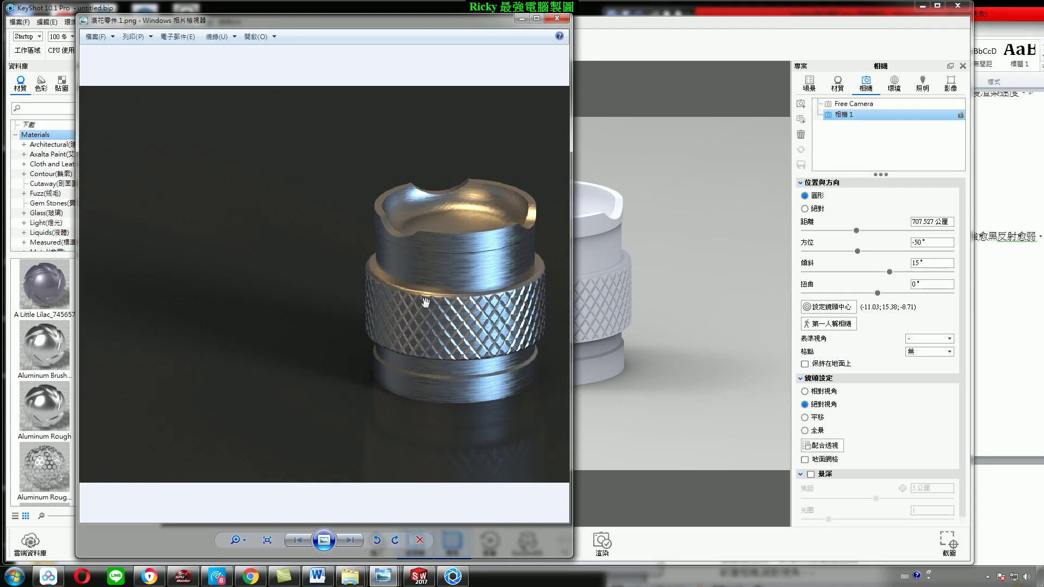
left_click(522, 19)
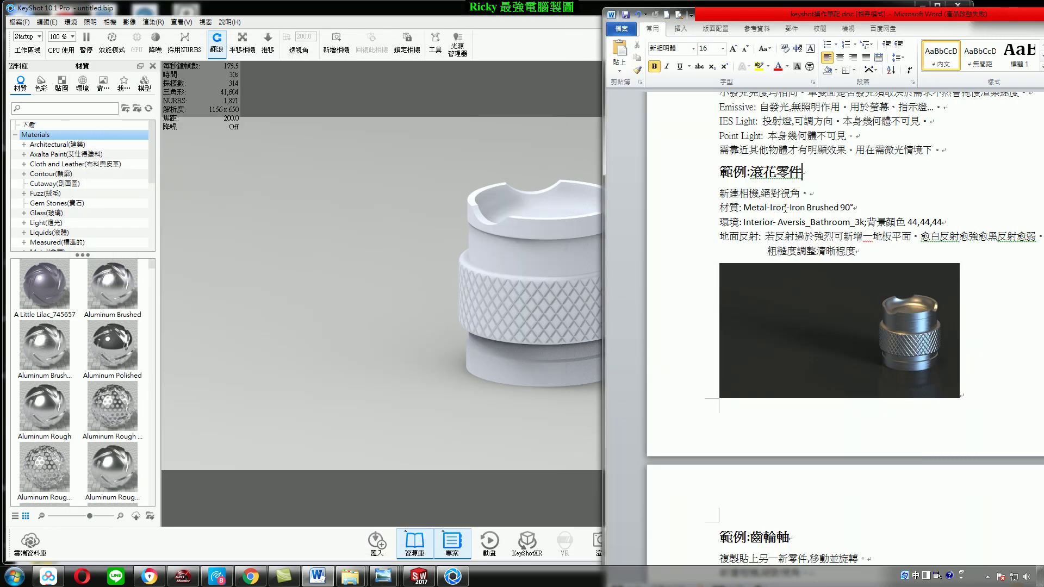
List the Metal › Iron materials in the KeyShot Library, then view the 滾花零件1.png reference render.
left_click(21, 87)
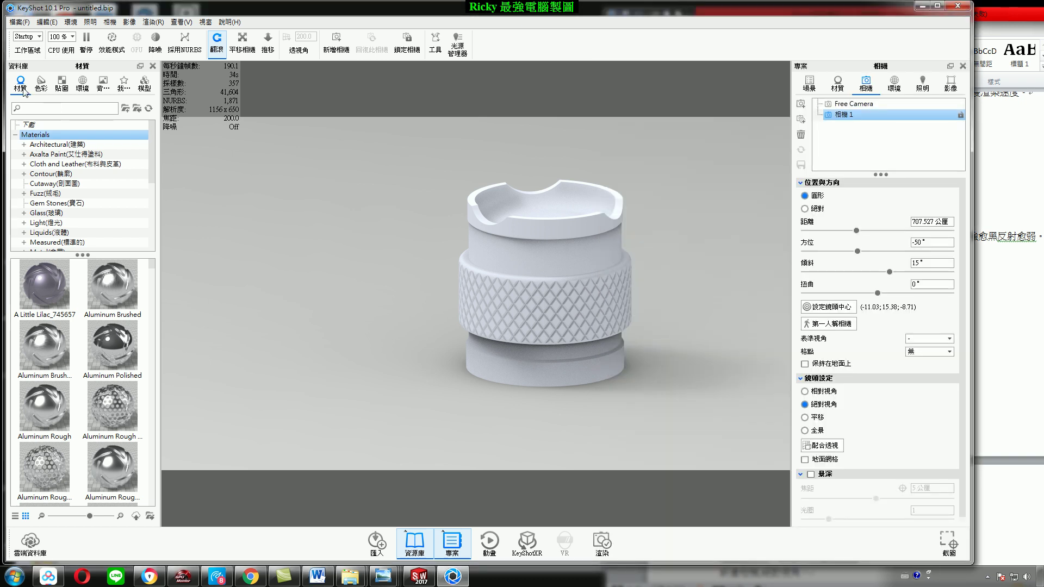
left_click_drag(152, 145, 151, 180)
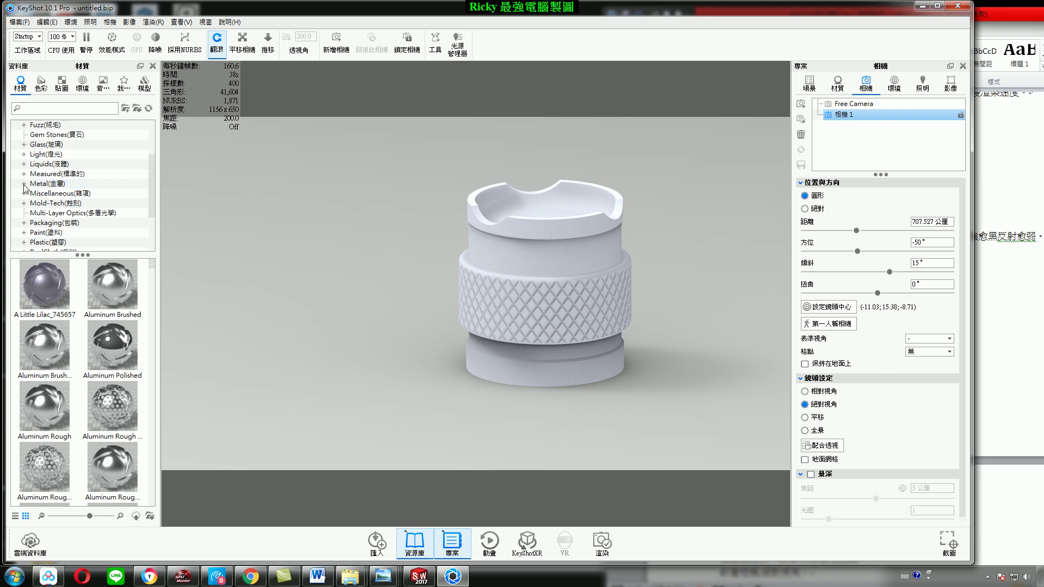
double_click(122, 183)
left_click_drag(149, 161, 149, 179)
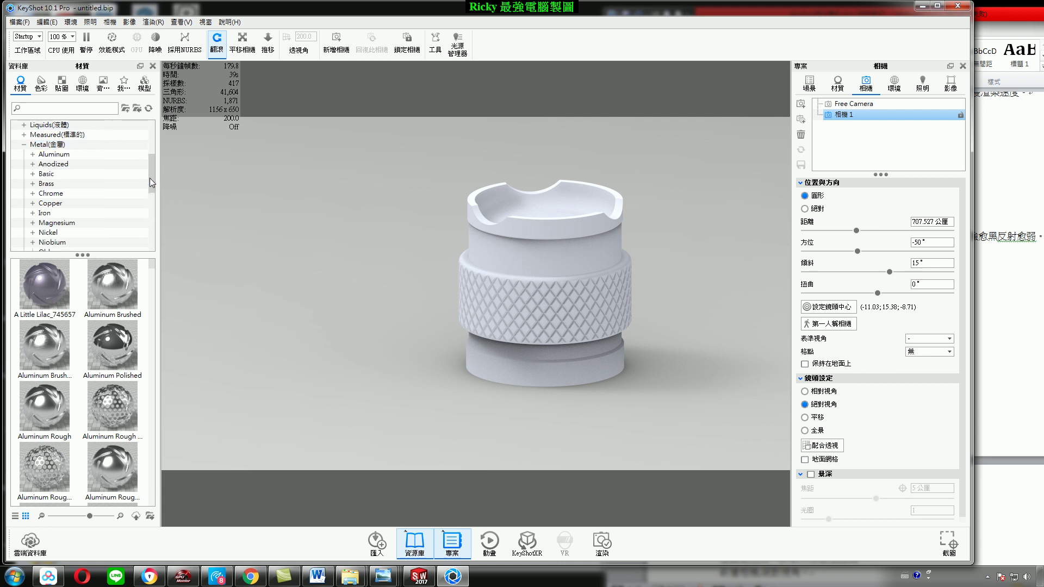
left_click(52, 212)
left_click(32, 203)
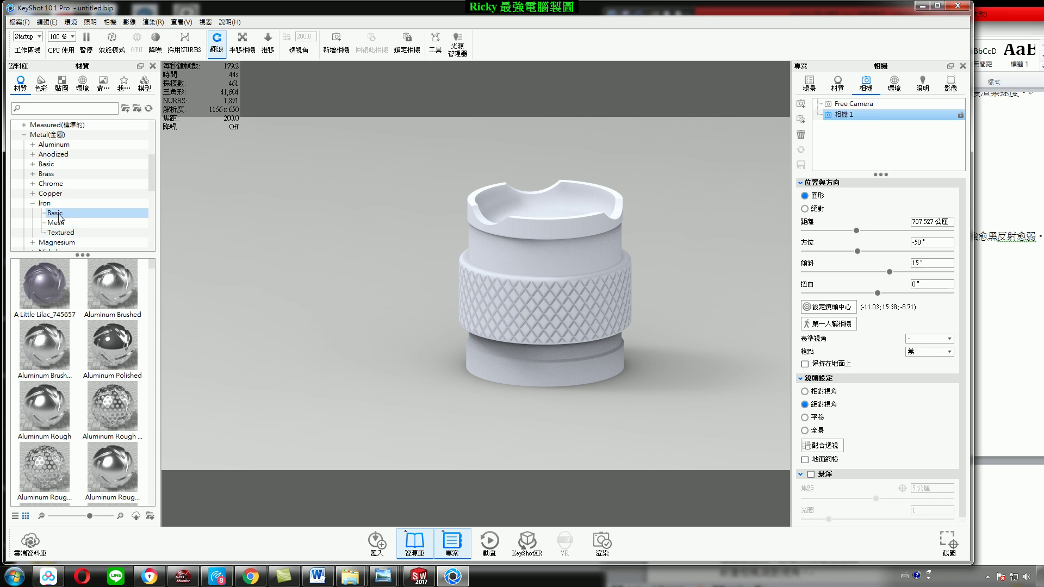
left_click(46, 205)
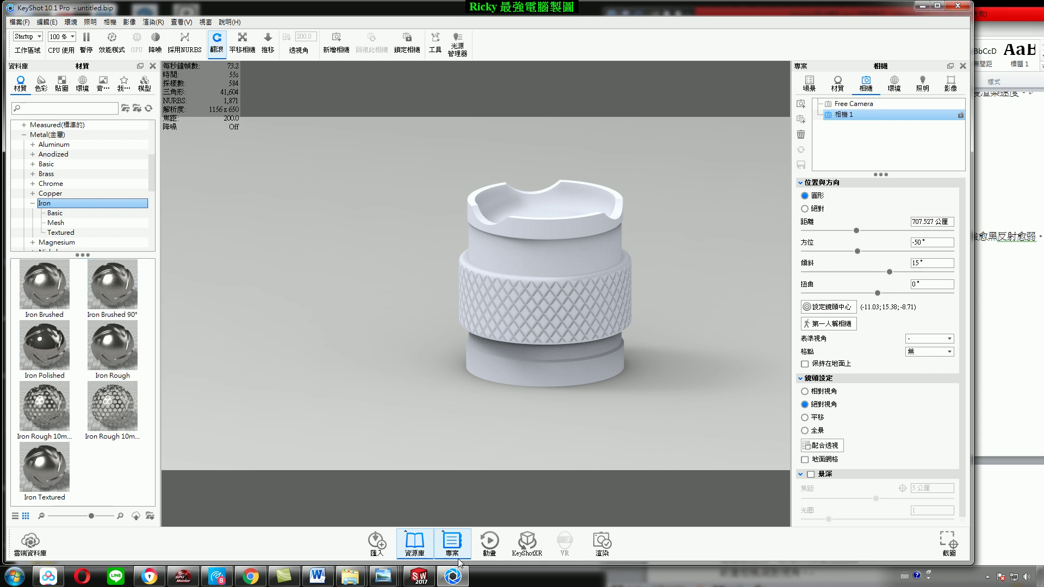
mouse_move(382, 576)
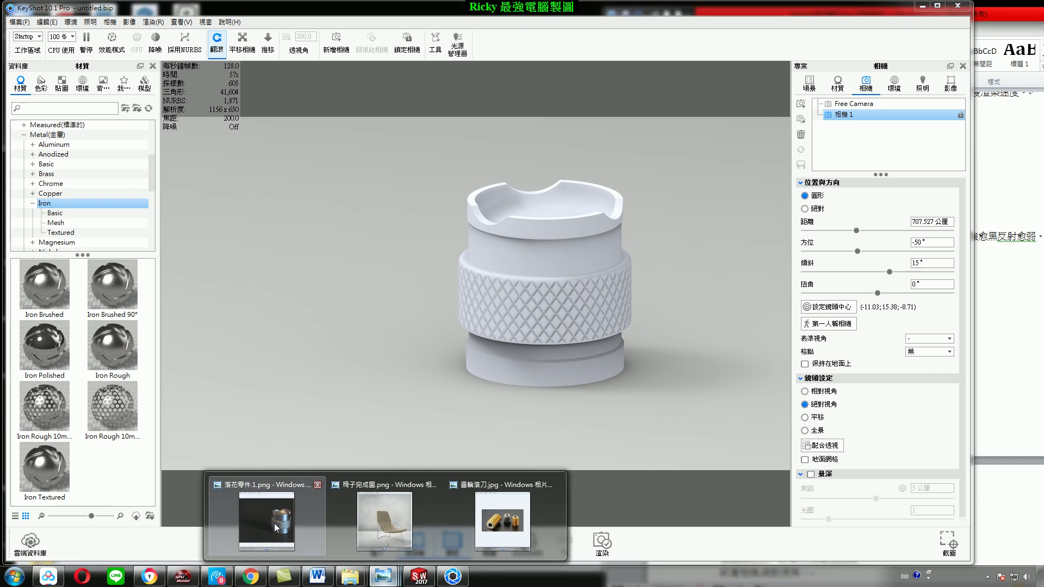
left_click(267, 517)
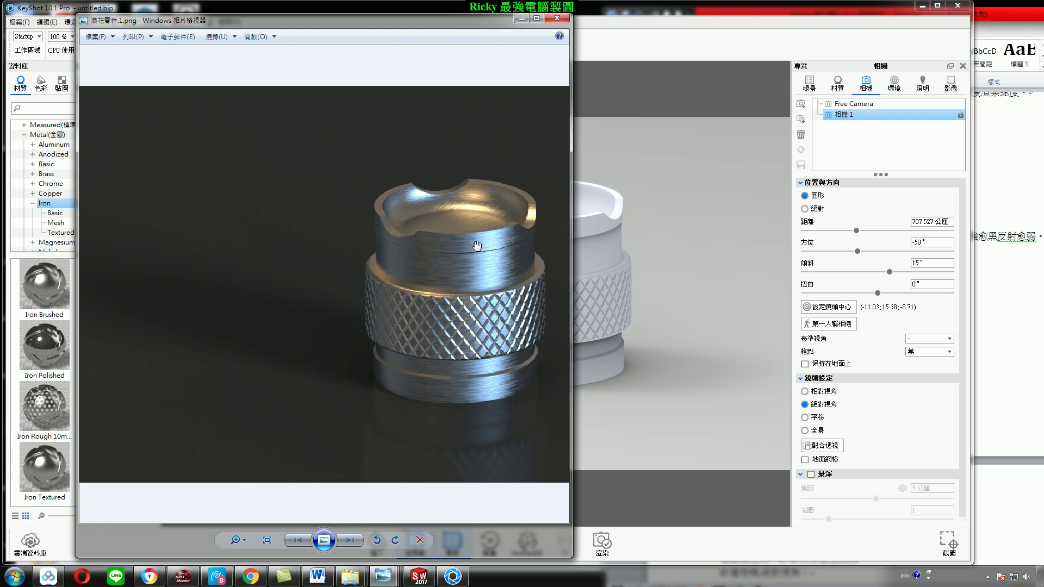
Apply Iron Brushed 90°, then Iron Brushed, to the knurled part and bring up the Word notes.
left_click(521, 18)
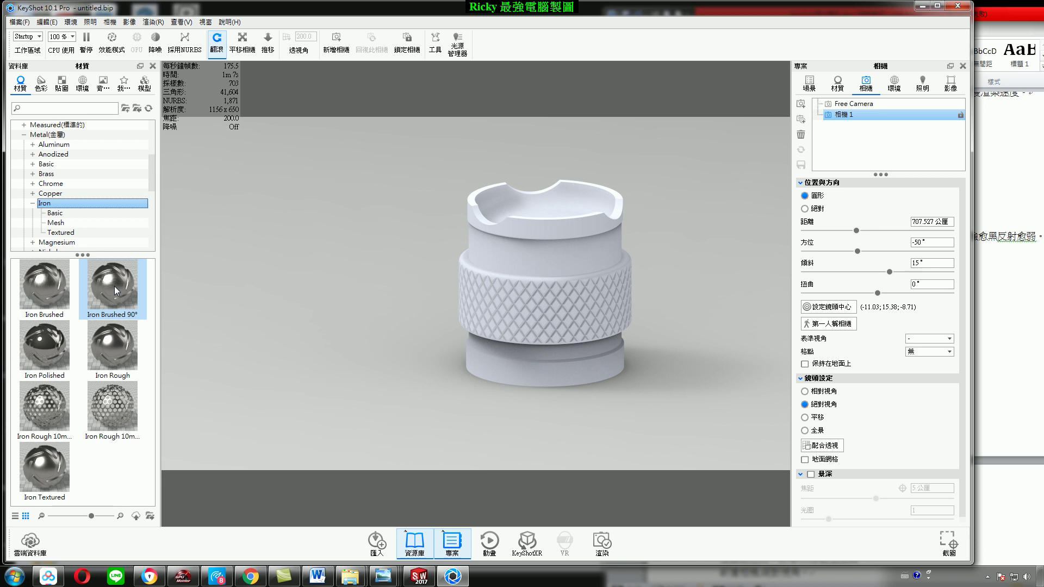
mouse_move(113, 287)
left_click_drag(114, 286, 551, 251)
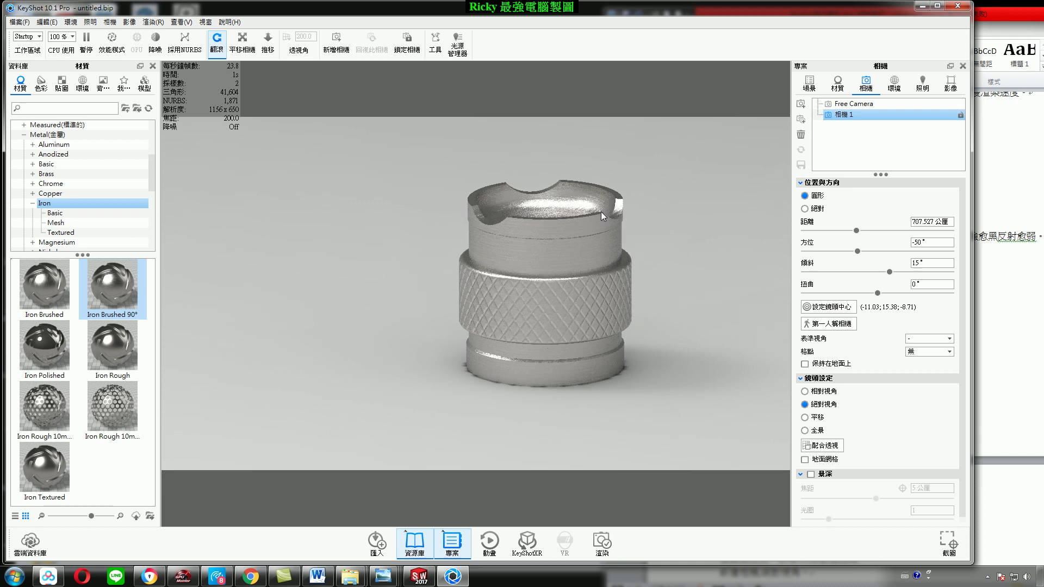
mouse_move(53, 292)
left_mouse_down()
mouse_move(548, 257)
mouse_move(45, 295)
left_mouse_up()
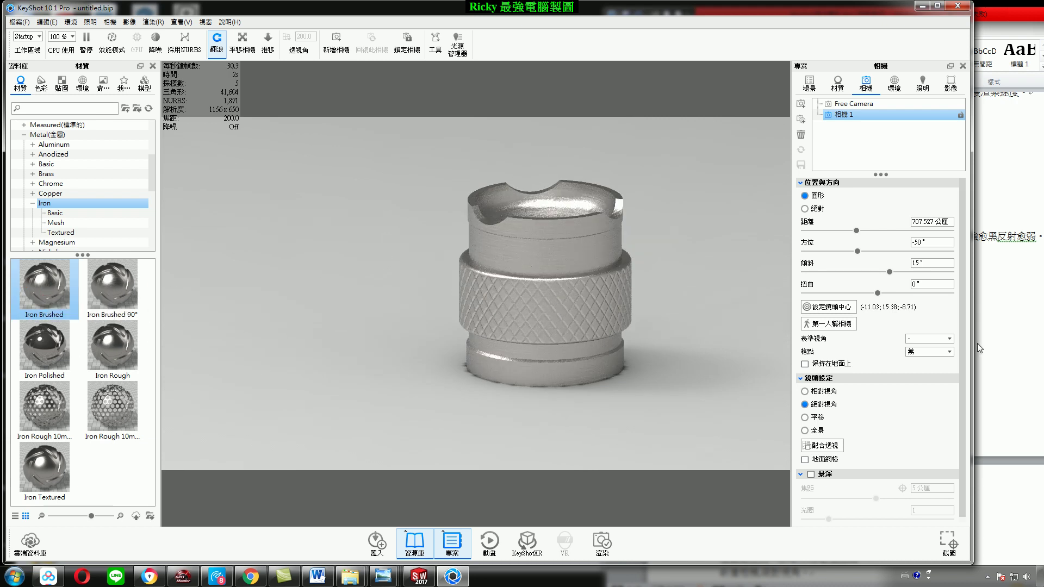
left_click(990, 334)
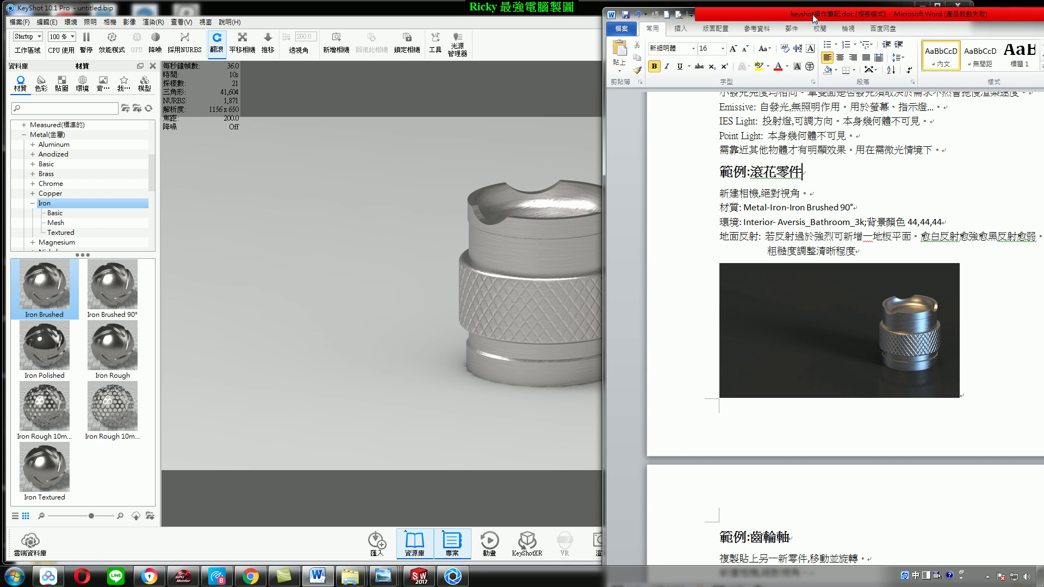
Check the 材質 line in the Word notes, then return to the KeyShot scene.
left_click(837, 209)
scroll(837, 210, "up", 2)
scroll(837, 210, "down", 2)
left_click(381, 250)
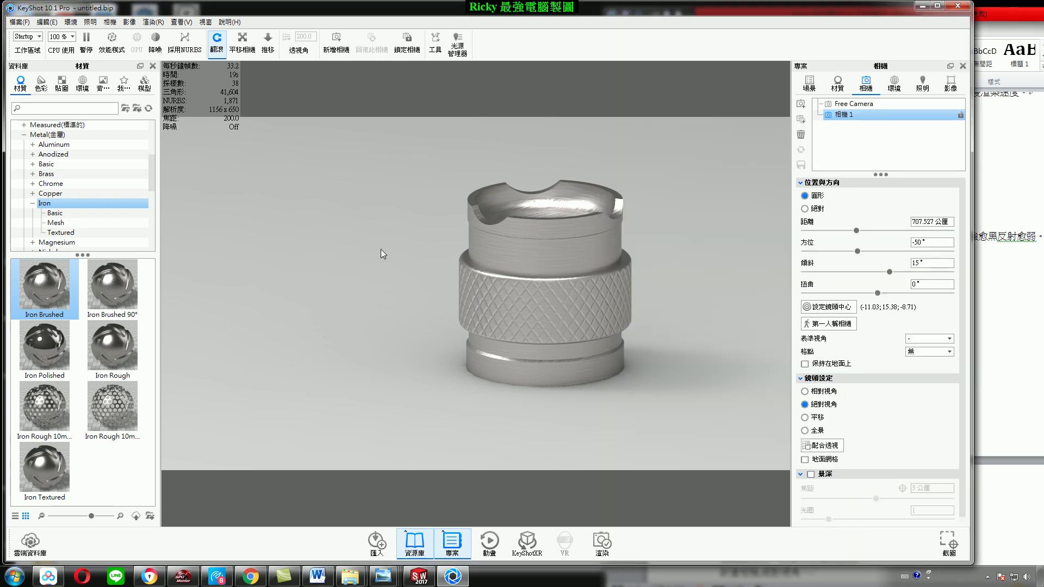